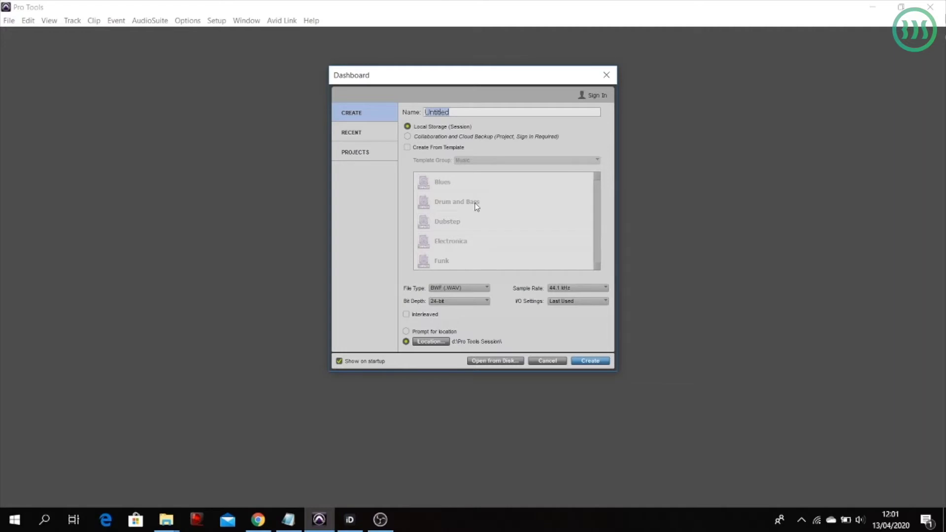
Step: Name the new session "Guitar Recording Pro Tools" and keep it as a local storage session
text(Guitar Recording Pro Tools)
click(408, 127)
Step: Examine the session templates offered in the Music and Misc template groups, leaving template creation disabled
click(408, 148)
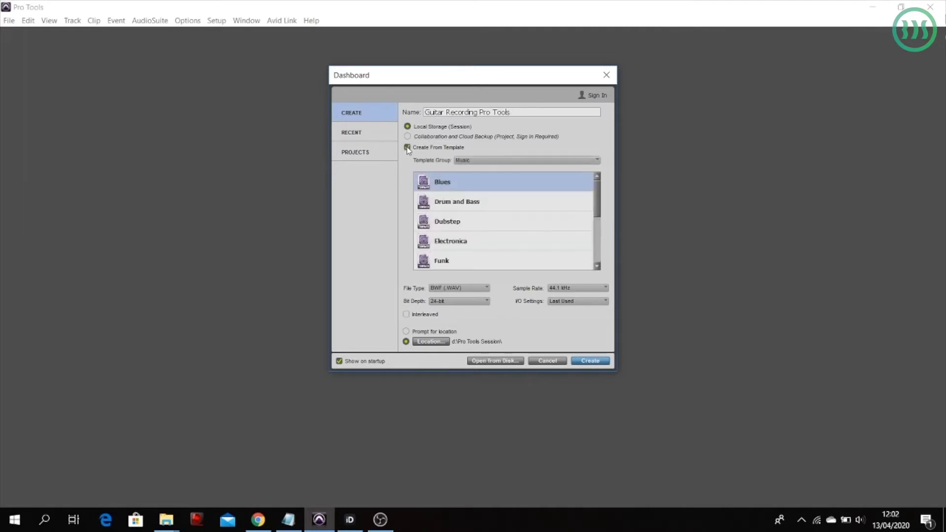
scroll(503, 207, down, 2)
scroll(503, 207, down, 2)
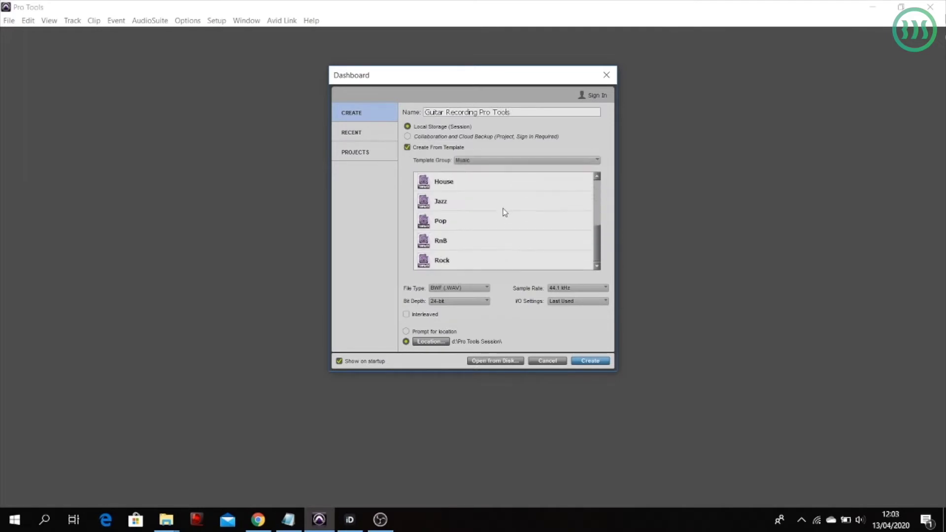
click(502, 160)
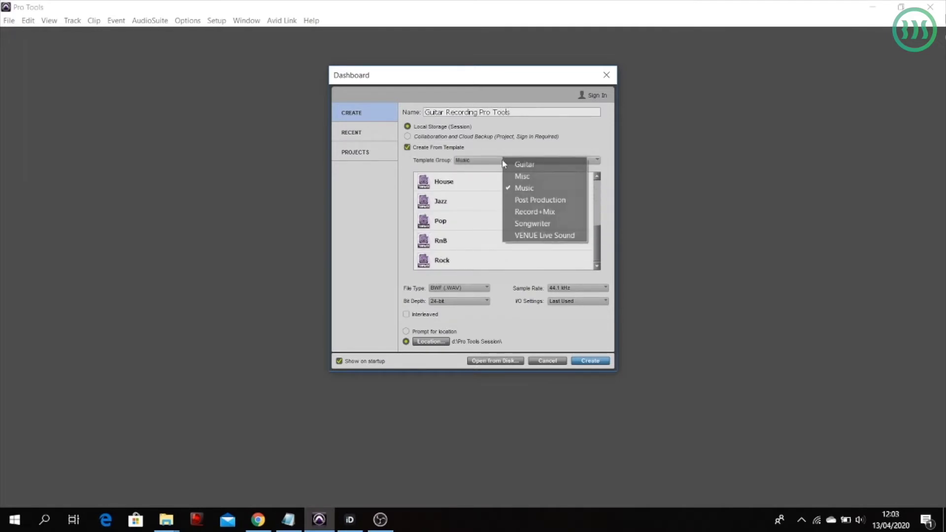
click(523, 177)
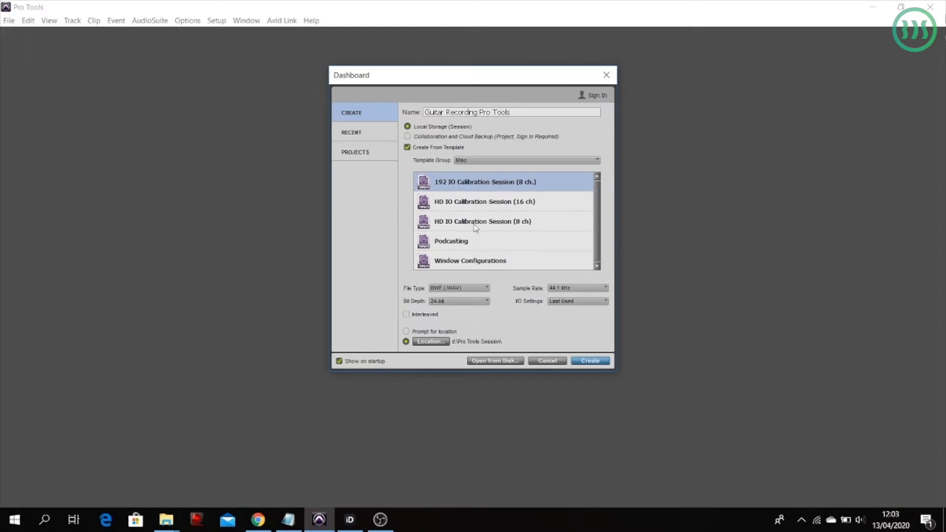
click(487, 161)
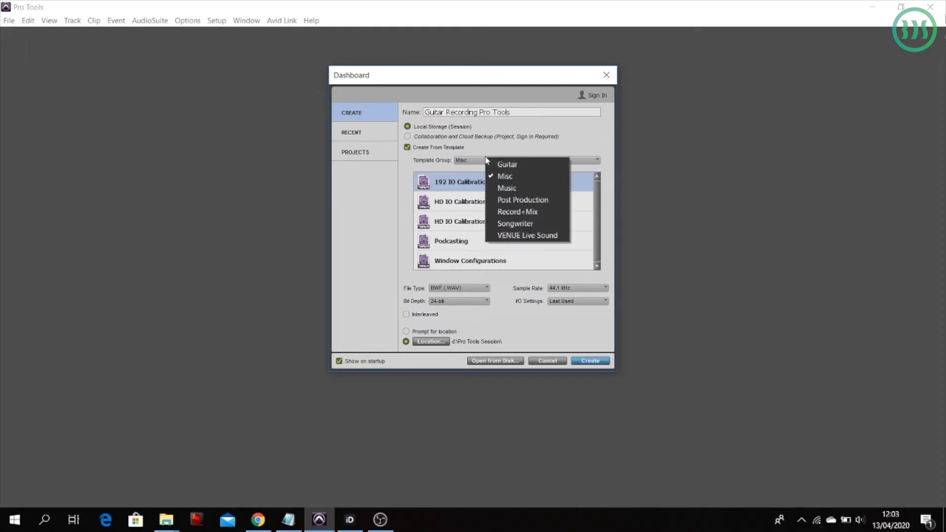
click(513, 187)
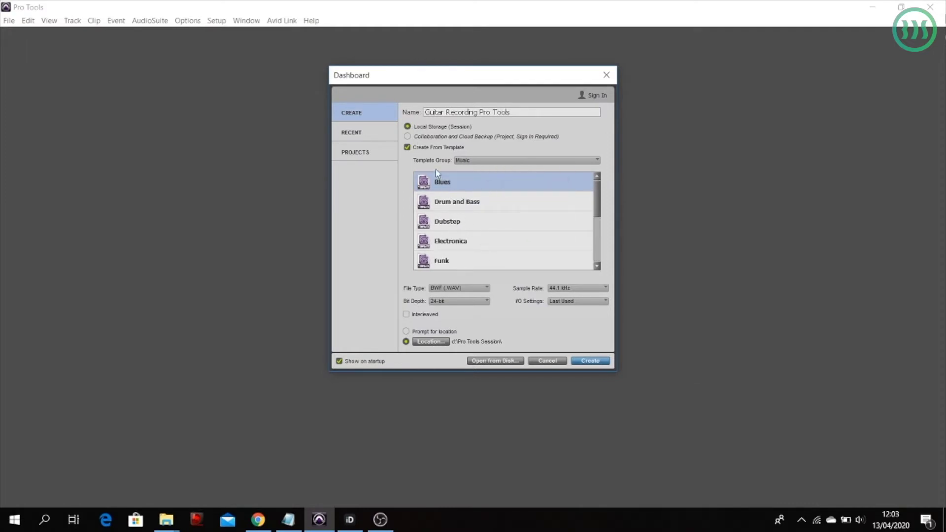
click(408, 147)
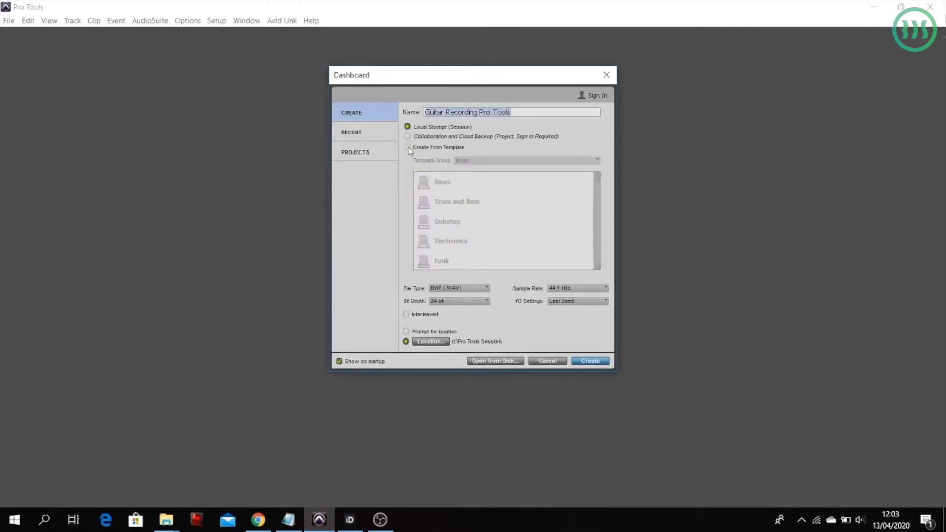
Step: Set the session's audio format to BWF (.WAV) files at a 48 kHz sample rate and 24-bit depth
click(436, 288)
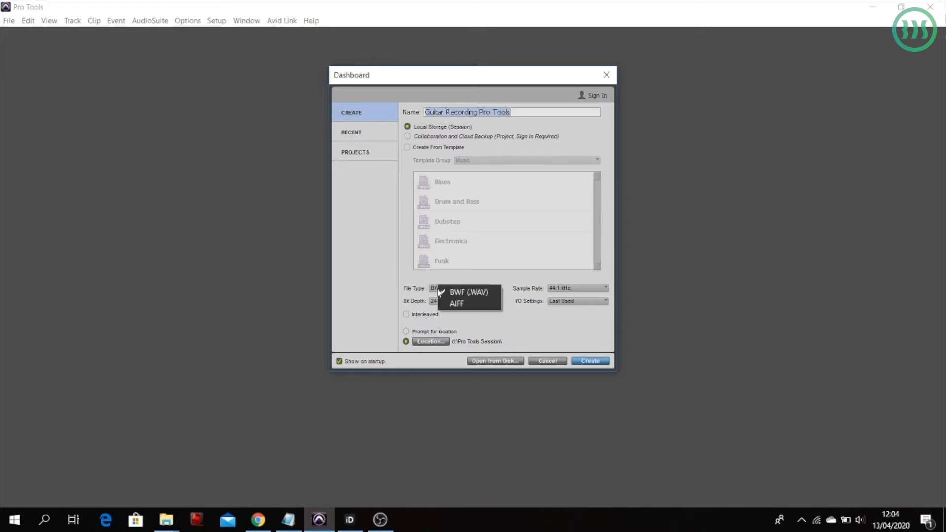
click(466, 294)
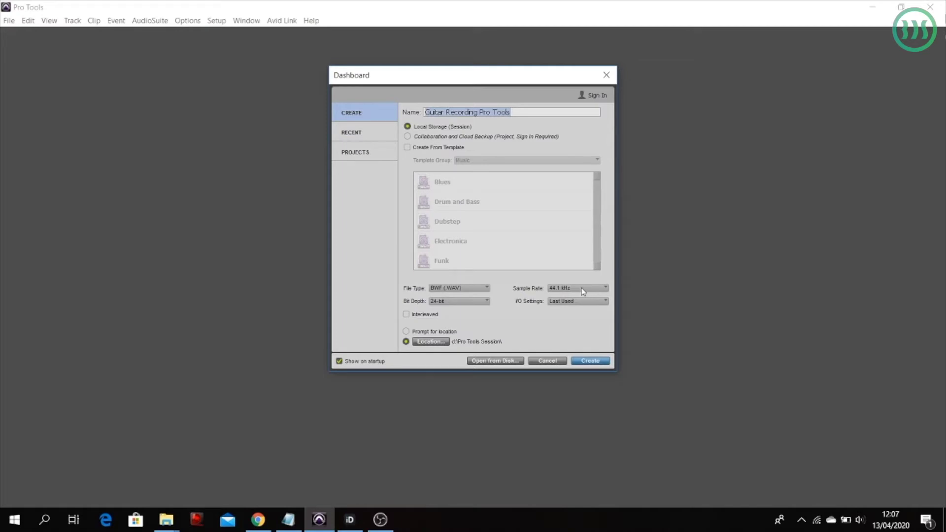
click(583, 292)
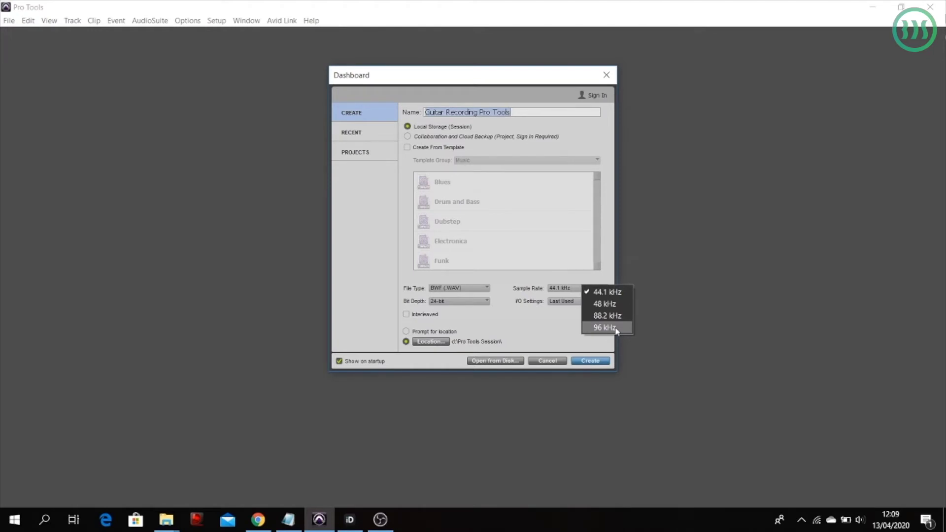
click(613, 306)
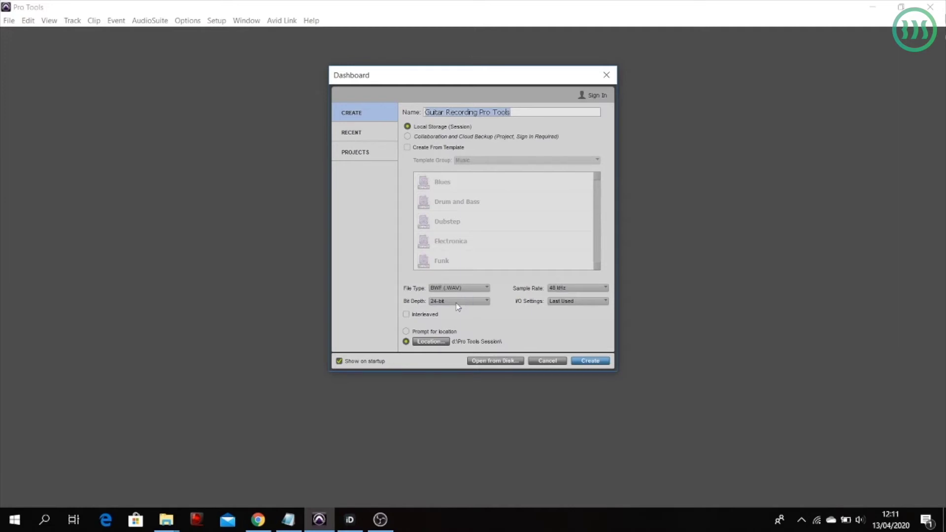
click(458, 304)
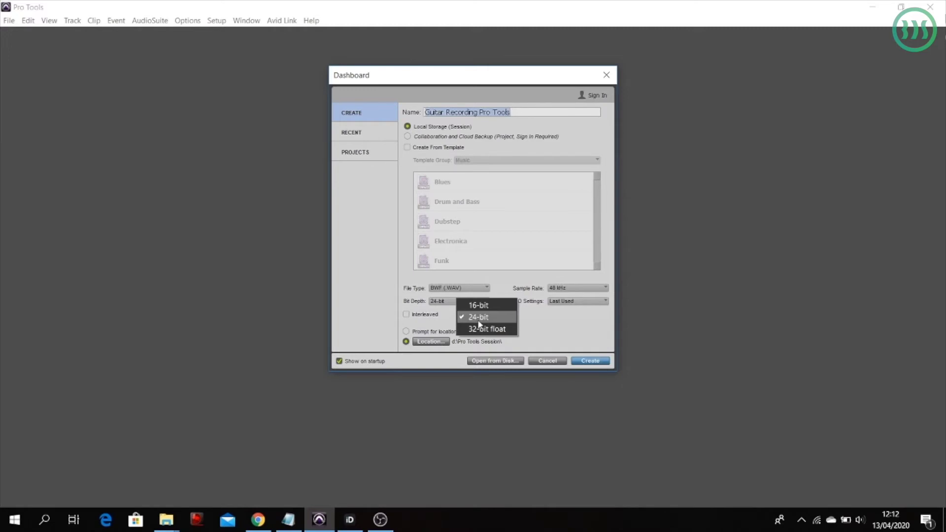
click(478, 318)
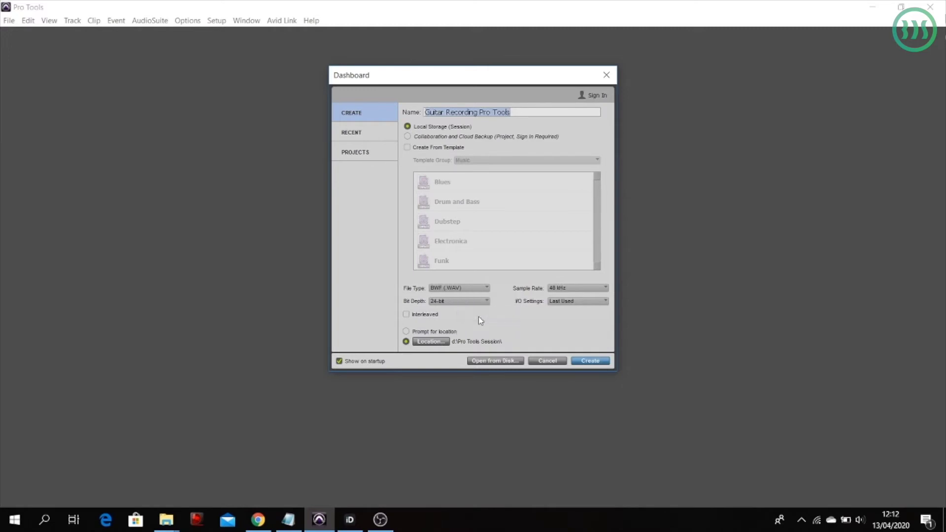
Step: Enable interleaved files, choose the Desktop folder as the session location and create the session
click(407, 317)
click(429, 343)
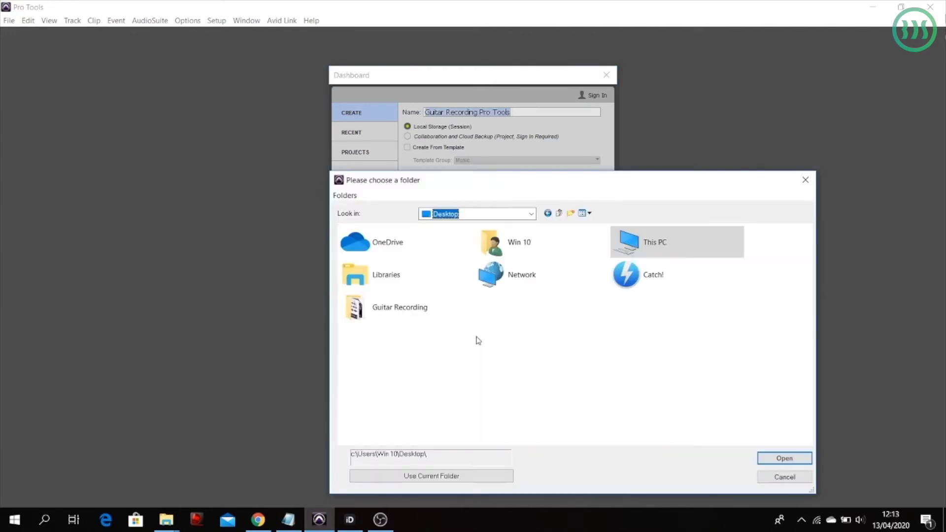
click(445, 476)
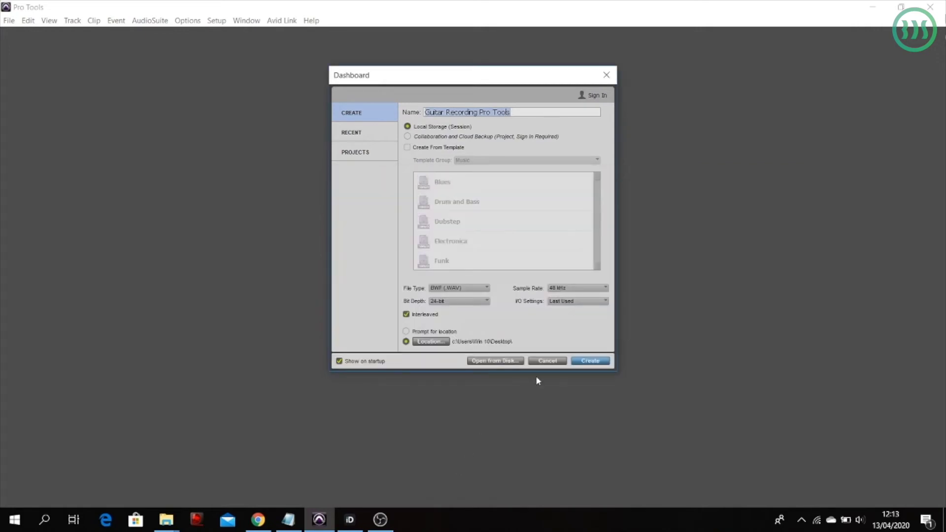
click(590, 361)
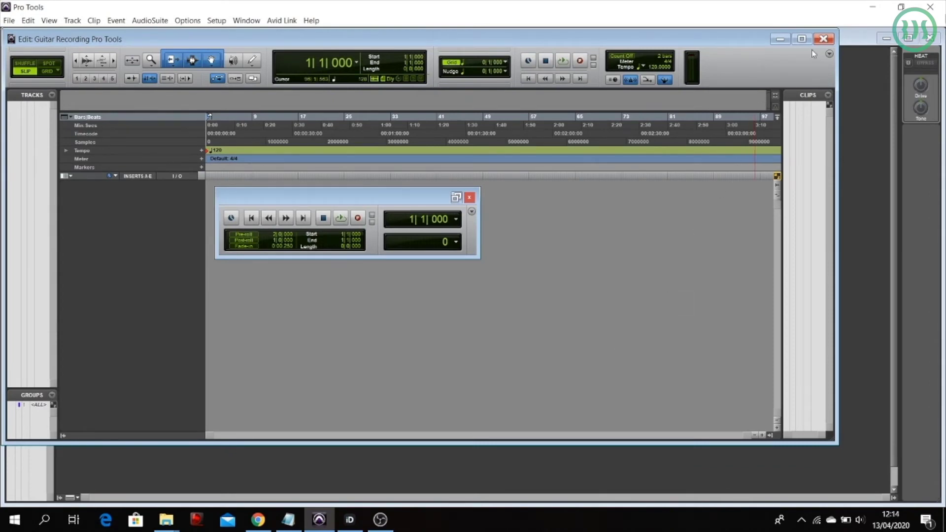
Step: Maximize the Edit window, then switch to the Mix window and back to the Edit window
click(802, 39)
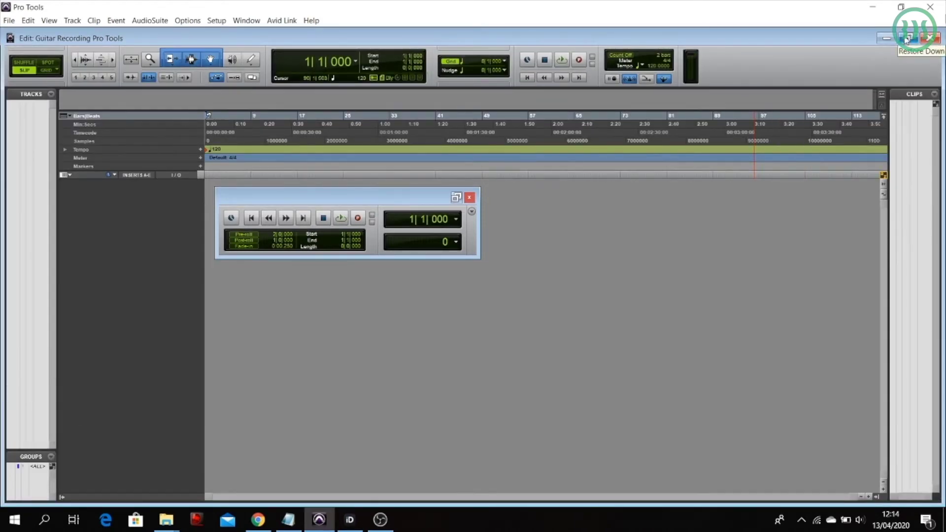
key(ctrl+equal)
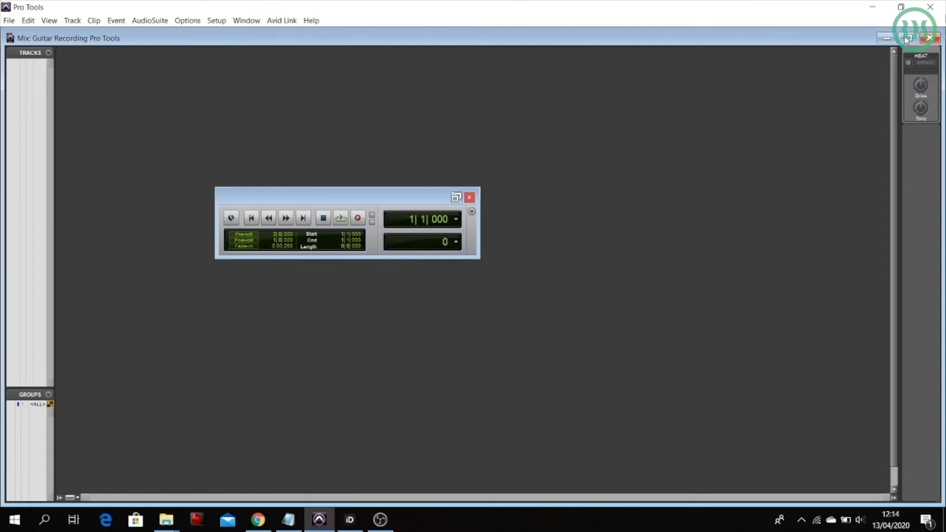
key(ctrl+equal)
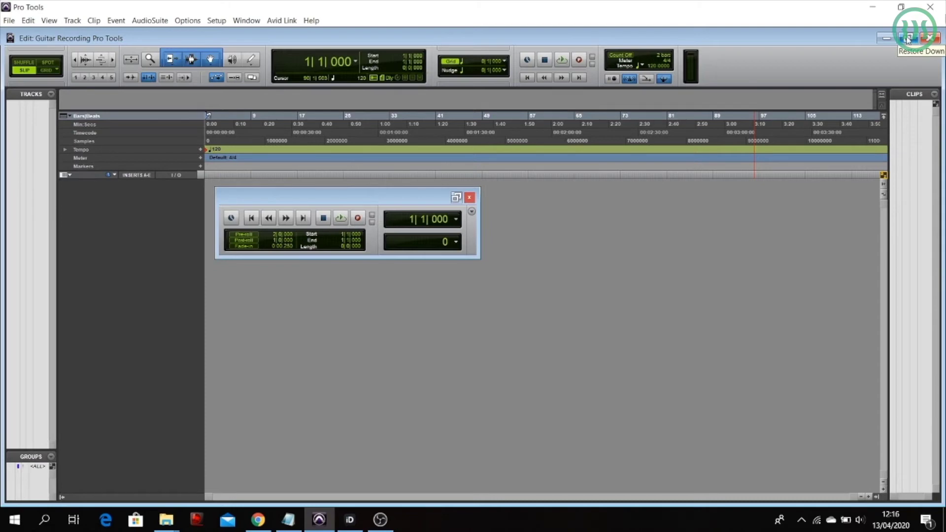
Step: Select Audient USB Audio ASIO Driver as the playback engine and agree to save and close the session
click(217, 21)
click(220, 46)
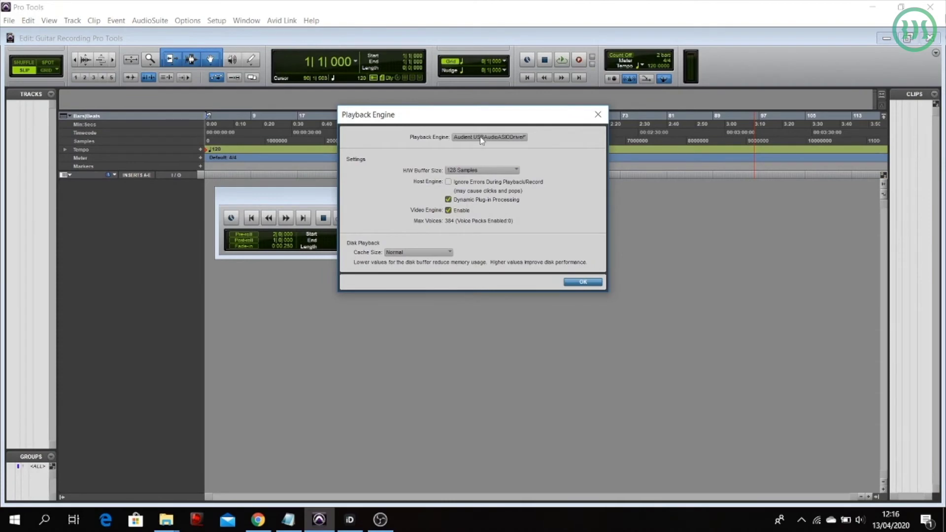
click(483, 137)
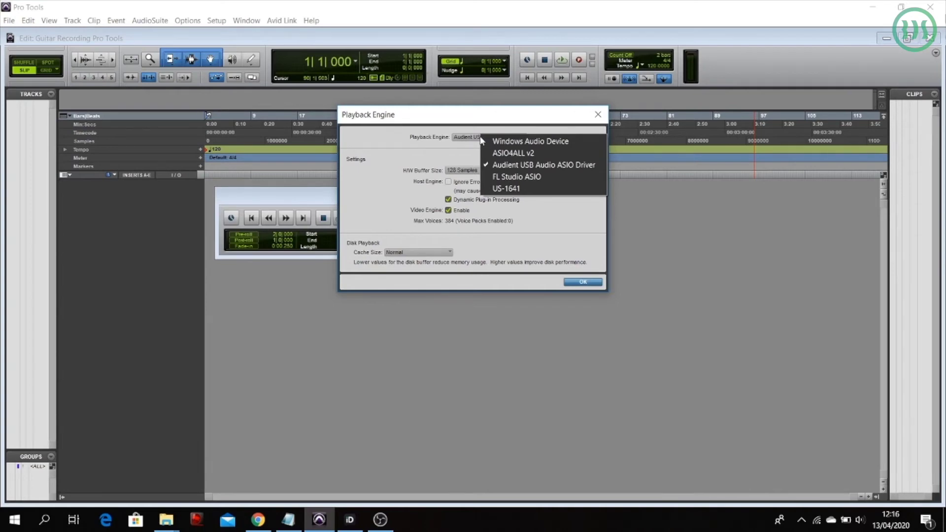
click(500, 168)
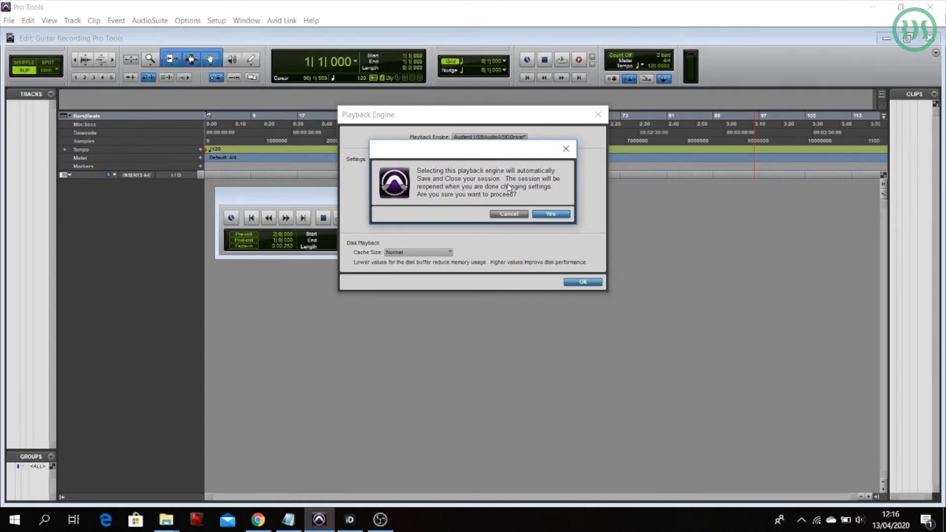
click(556, 215)
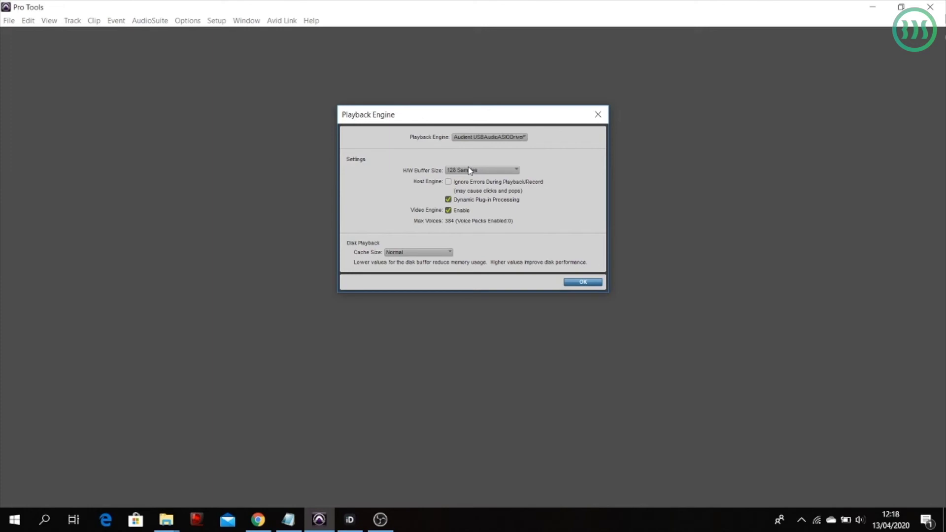
Step: Set the hardware buffer size to 64 samples and apply the playback engine settings
click(470, 171)
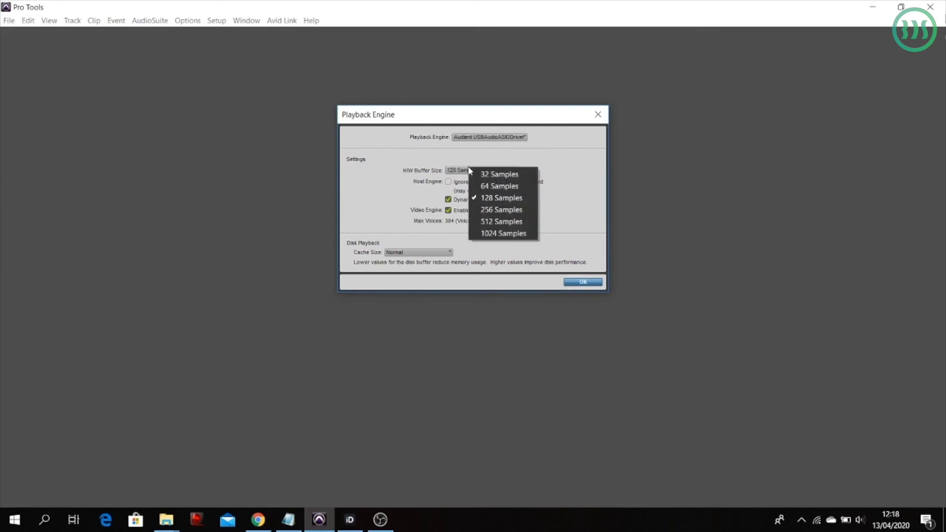
click(489, 187)
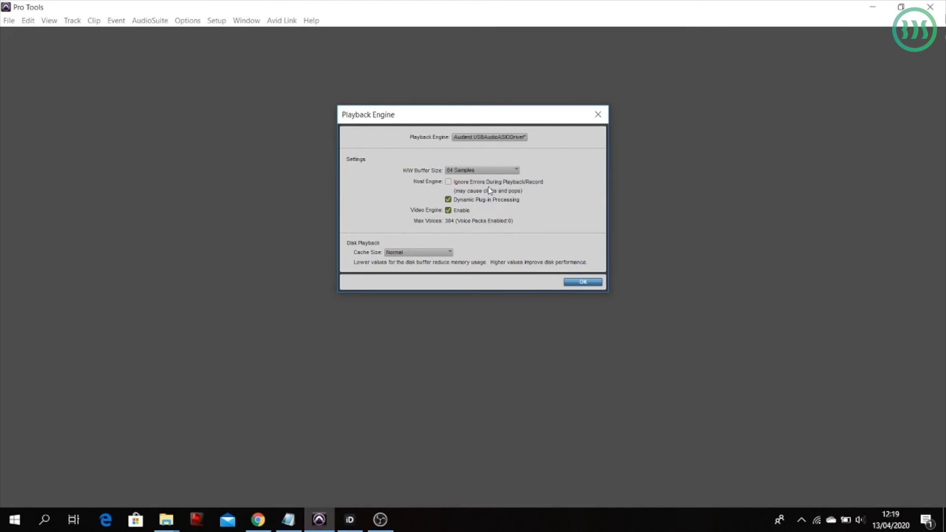
click(490, 171)
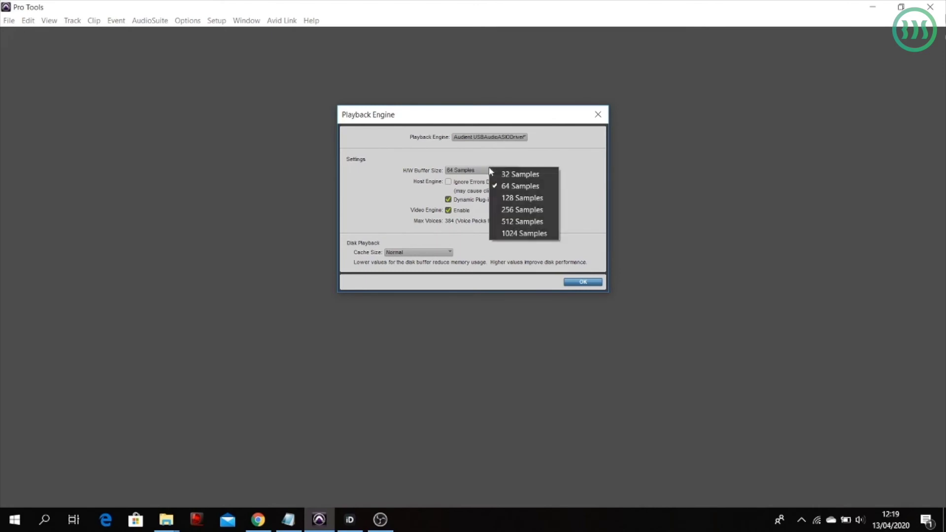
click(517, 188)
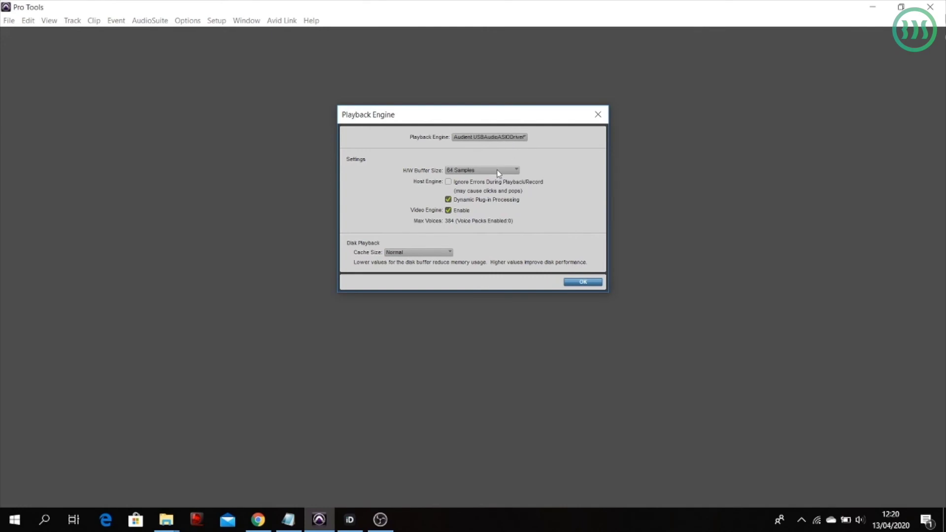
click(584, 282)
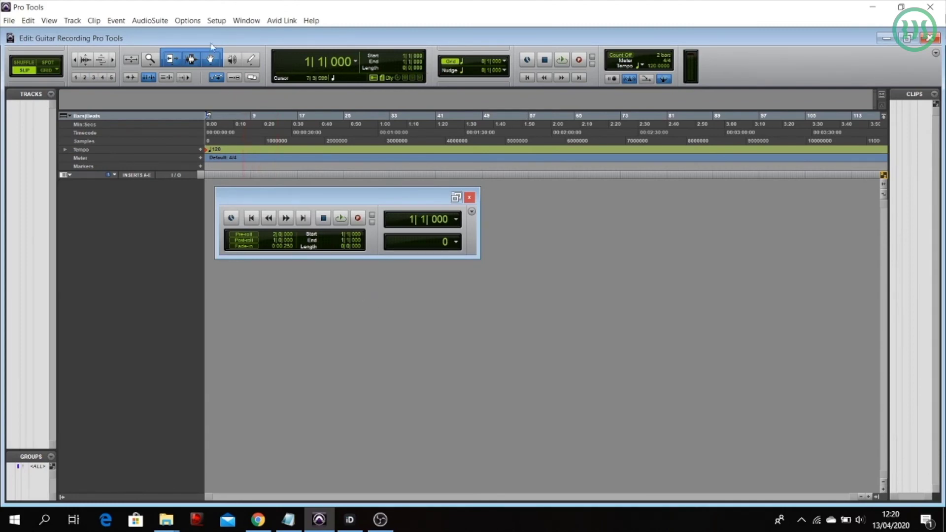
Step: Open the I/O Setup, check the input paths and reset the output paths to default
click(217, 20)
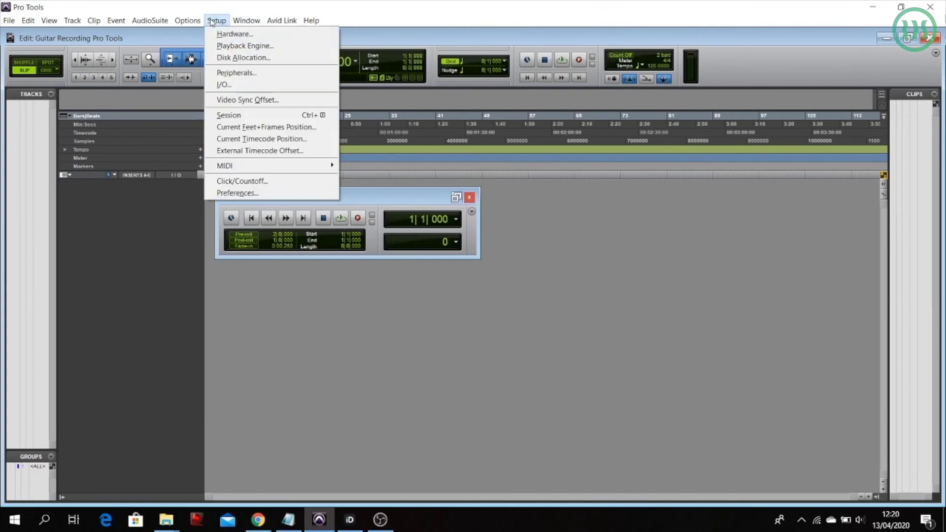
click(241, 84)
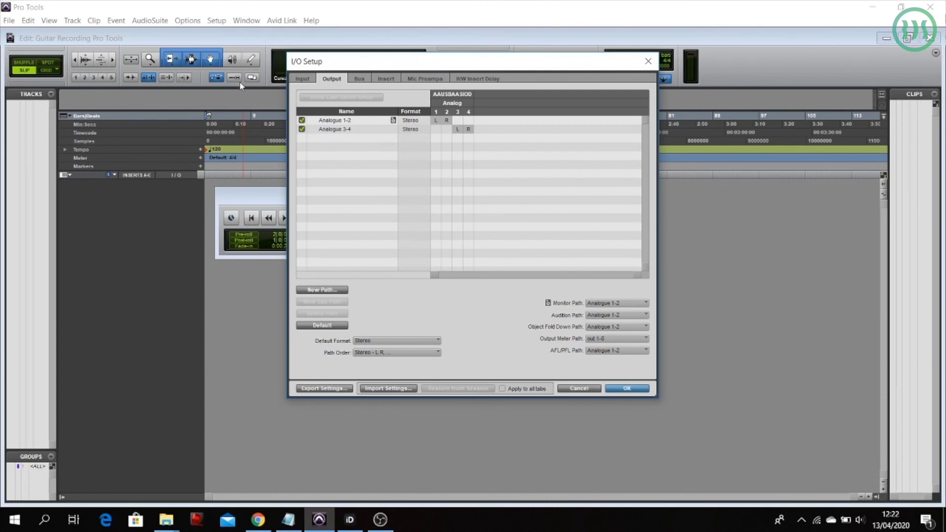
click(303, 79)
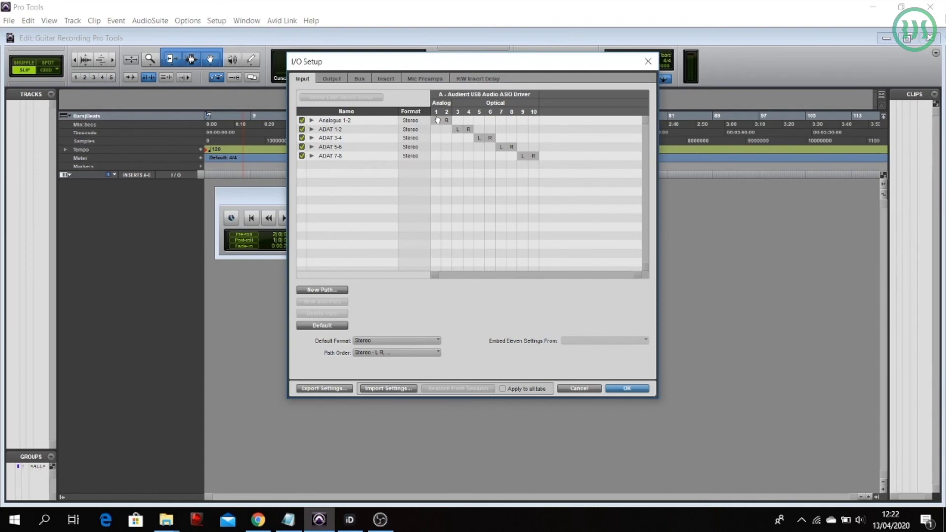
click(332, 79)
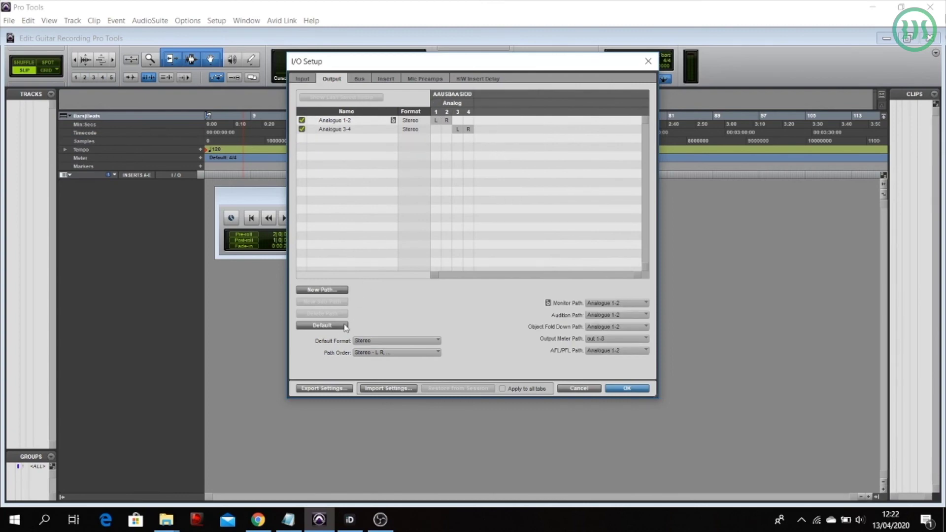
click(330, 327)
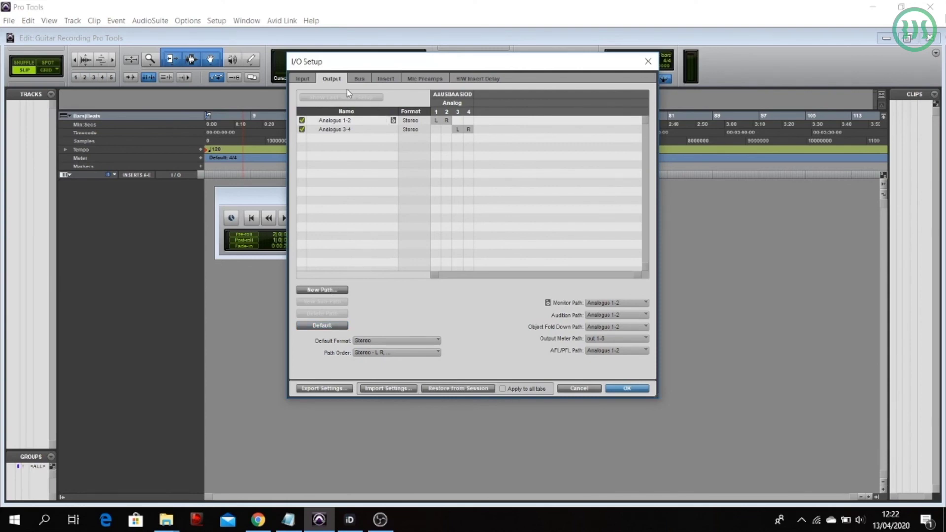
Step: Reset all busses to their default paths and apply the I/O Setup
click(360, 80)
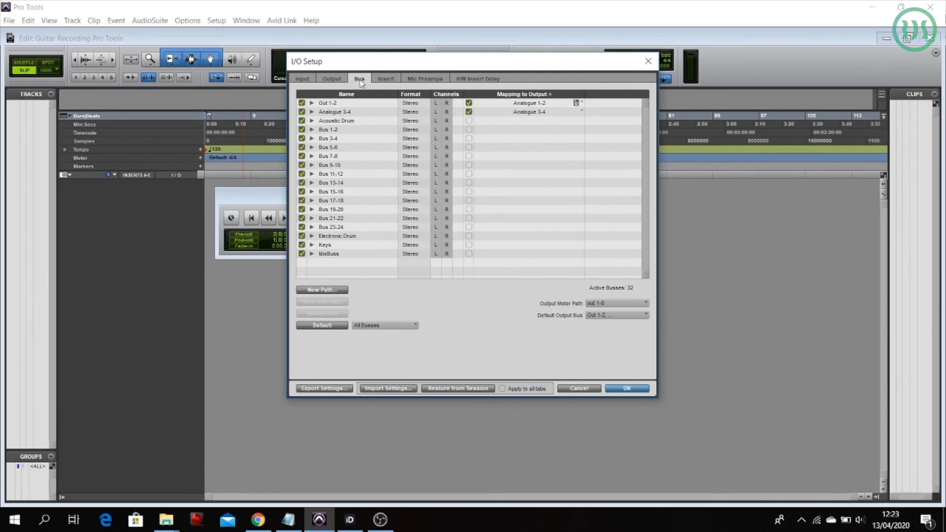
click(334, 327)
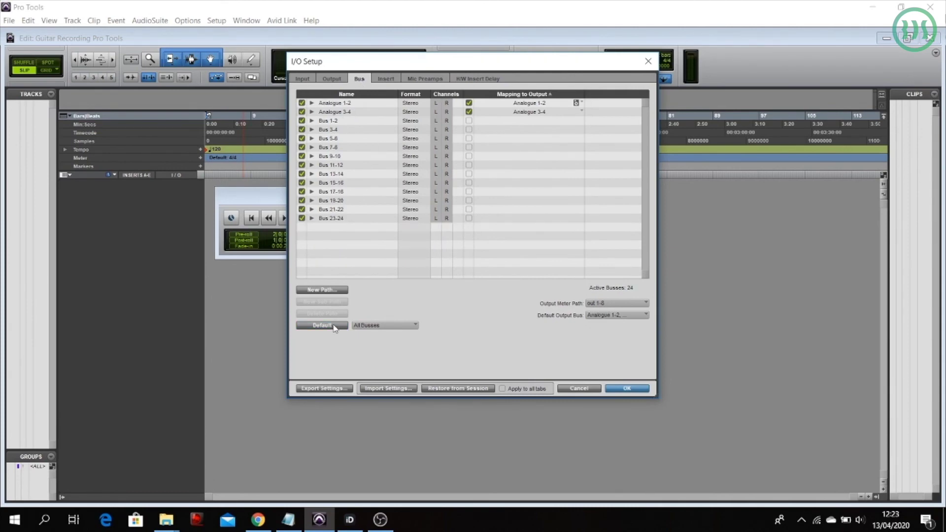
click(618, 389)
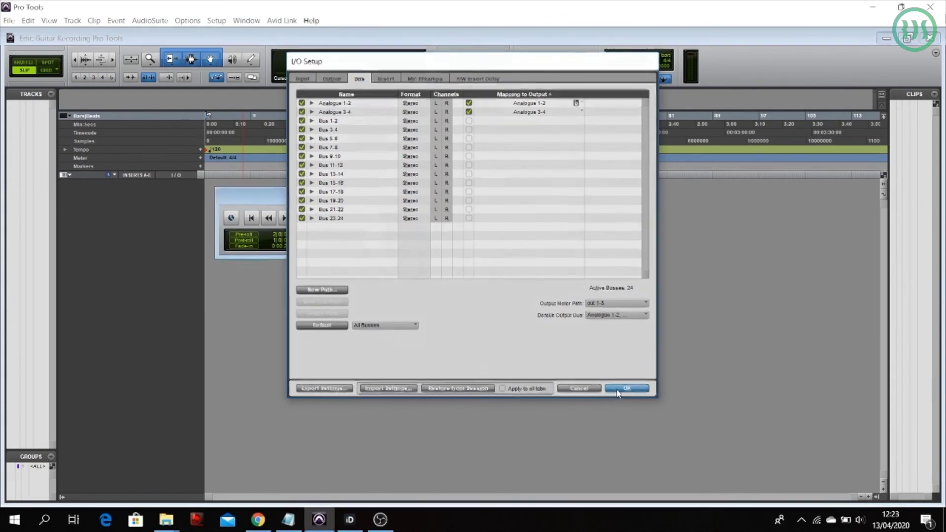